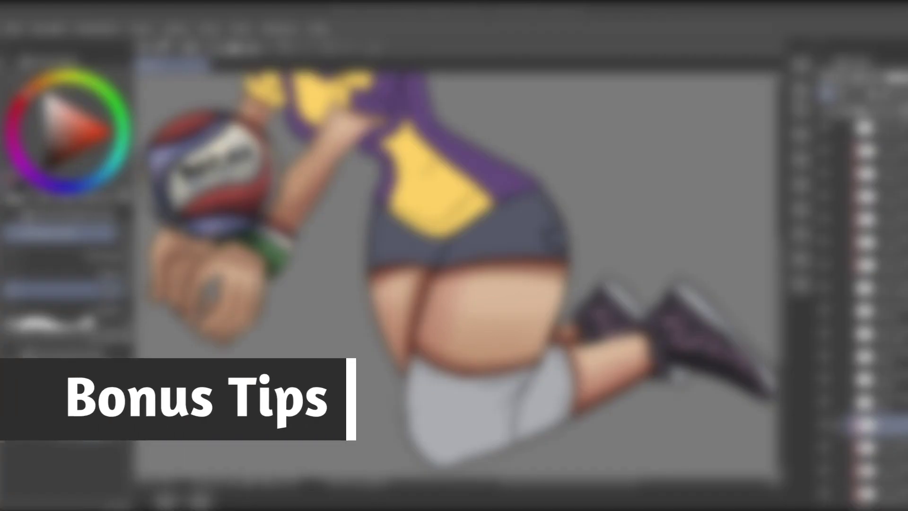
Paint white highlights on the eyes with the Lineart brush on the glow layer
{"action": "scroll", "coordinate": [453, 275], "scroll_direction": "up", "scroll_amount": 5}
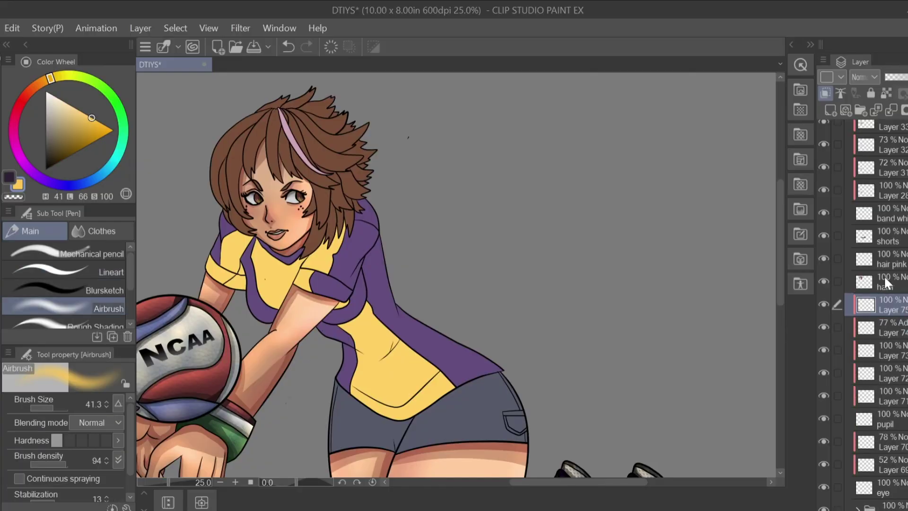
{"action": "left_click", "coordinate": [66, 271]}
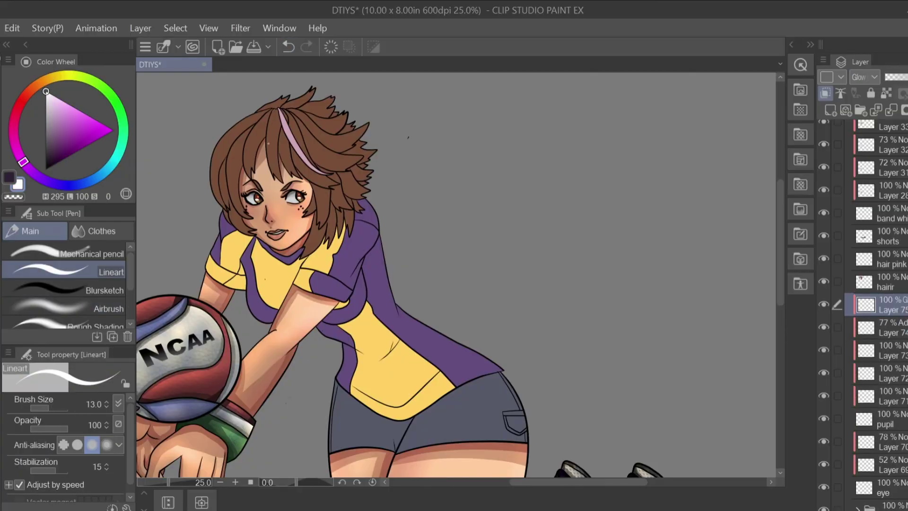
Shade the shorts in dark blue on clipped layers using Lasso selections and the Airbrush
{"action": "key", "text": "m"}
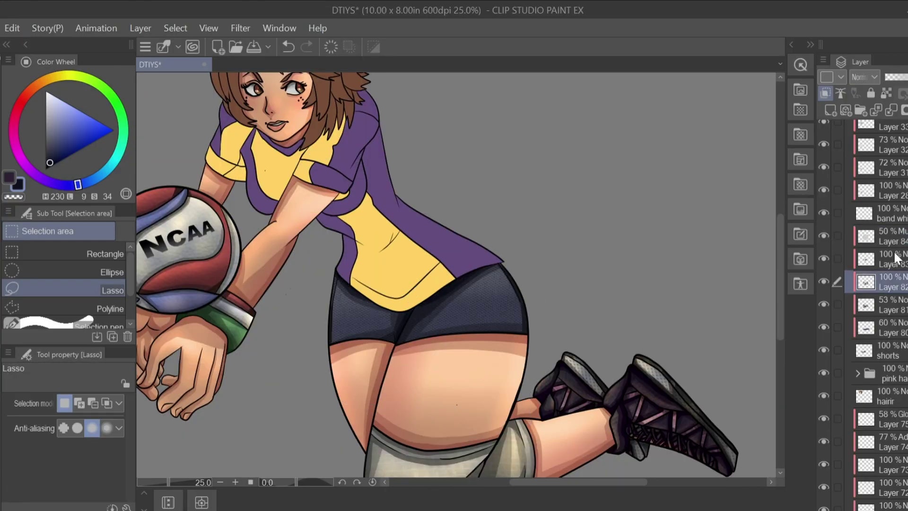
{"action": "key", "text": "p"}
{"action": "left_click", "coordinate": [66, 308]}
{"action": "key", "text": "ctrl+minus"}
{"action": "key", "text": "ctrl+plus"}
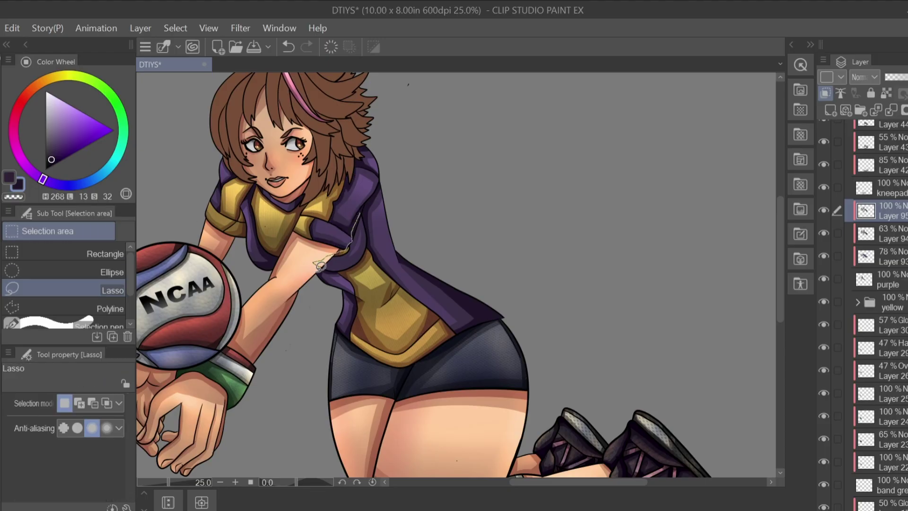
Shade the purple parts of the shirt in dark purple using Lasso selections and soft brushwork
{"action": "key", "text": "p"}
{"action": "key", "text": "m"}
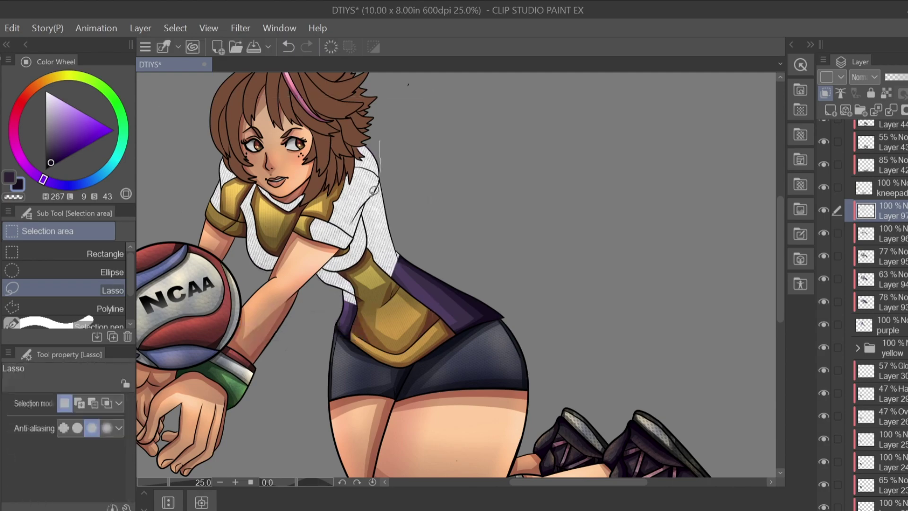
{"action": "key", "text": "Return"}
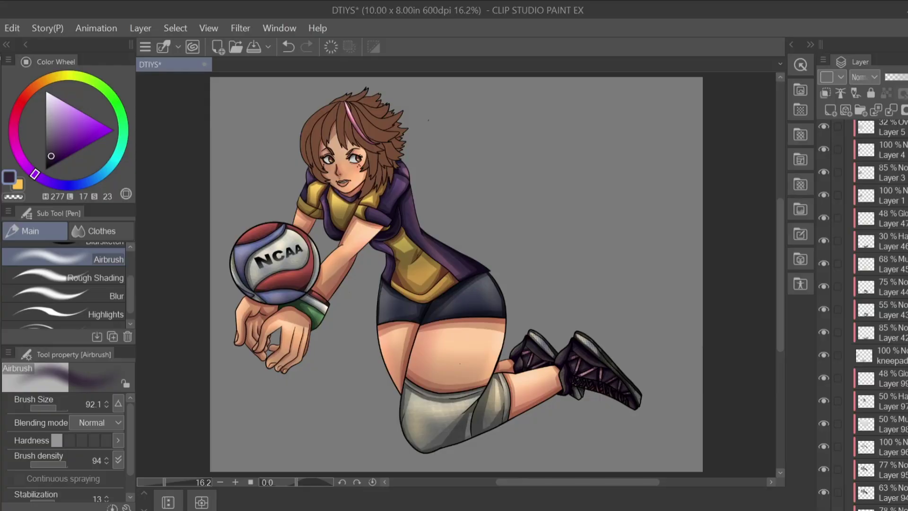
Add a new layer directly above the hair base layer and clip it to the hair
{"action": "scroll", "coordinate": [879, 315], "scroll_direction": "down", "scroll_amount": 7}
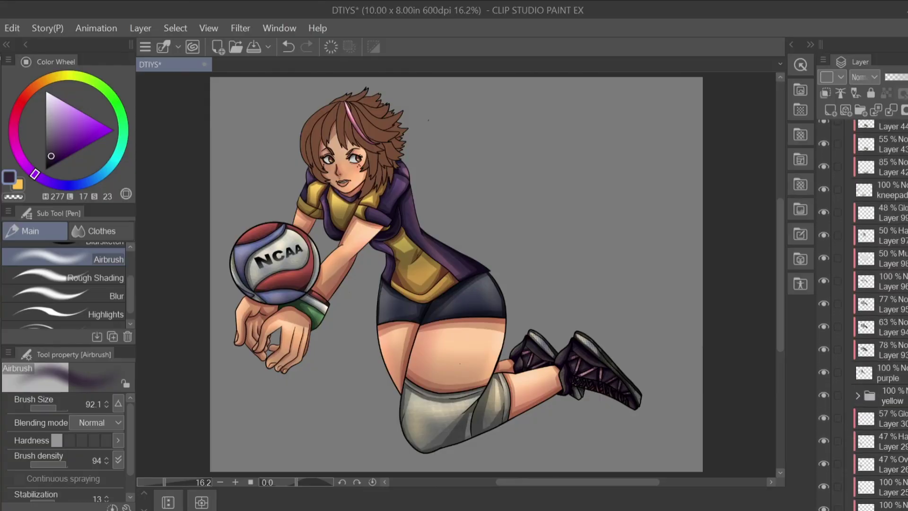
{"action": "left_click", "coordinate": [880, 258]}
{"action": "scroll", "coordinate": [879, 258], "scroll_direction": "down", "scroll_amount": 3}
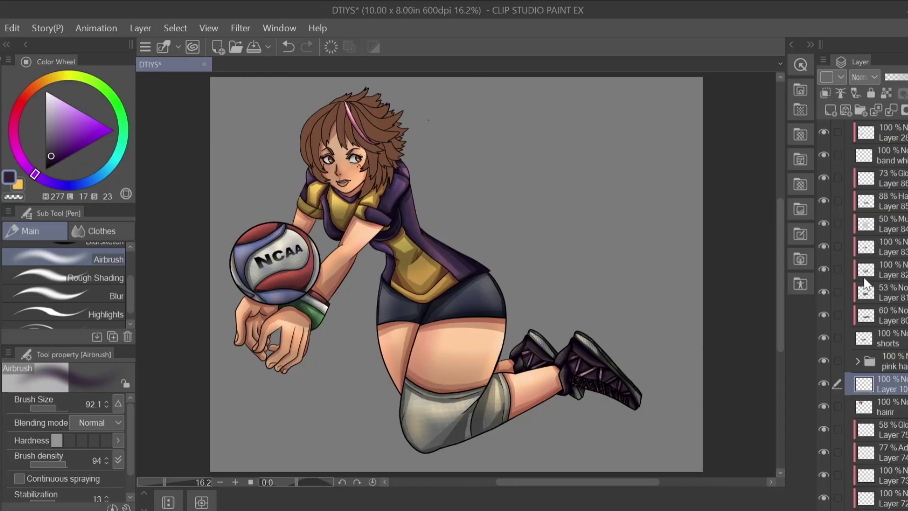
{"action": "key", "text": "ctrl+alt+g"}
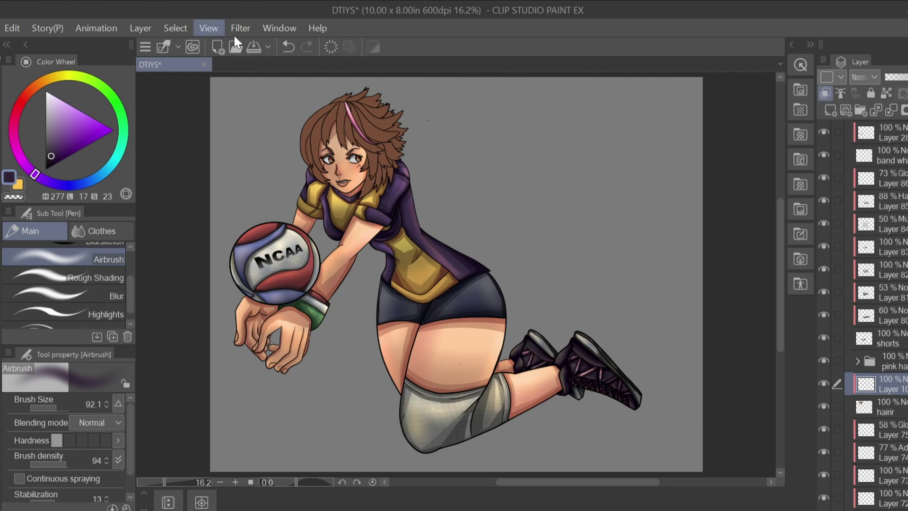
Sample the hair's brown and airbrush soft dark brown shading over the hair on the clipped layer
{"action": "key", "text": "ctrl+plus"}
{"action": "scroll", "coordinate": [571, 475], "scroll_direction": "left", "scroll_amount": 3}
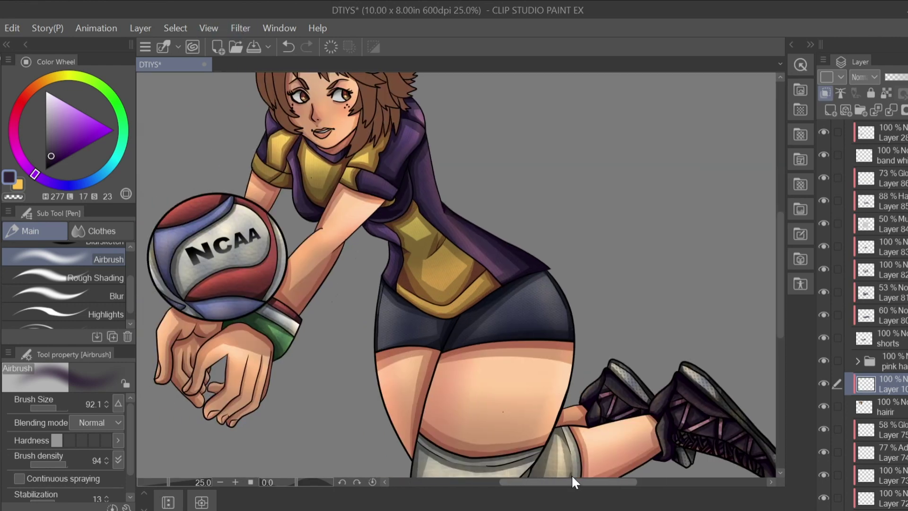
{"action": "scroll", "coordinate": [770, 303], "scroll_direction": "up", "scroll_amount": 5}
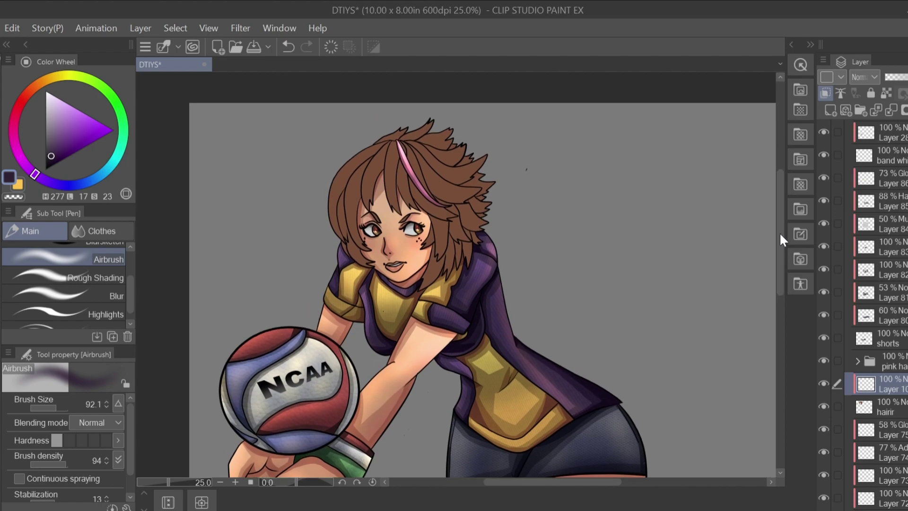
{"action": "key", "text": "i"}
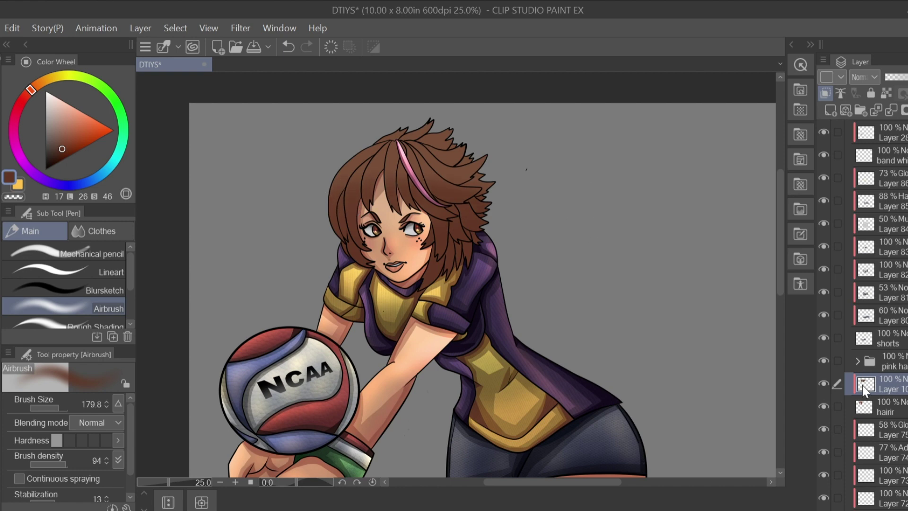
Add a second clipped hair layer and paint dark brown strands beside the face with Blursketch at brush size 20
{"action": "left_click", "coordinate": [869, 405]}
{"action": "key", "text": "ctrl+shift+n"}
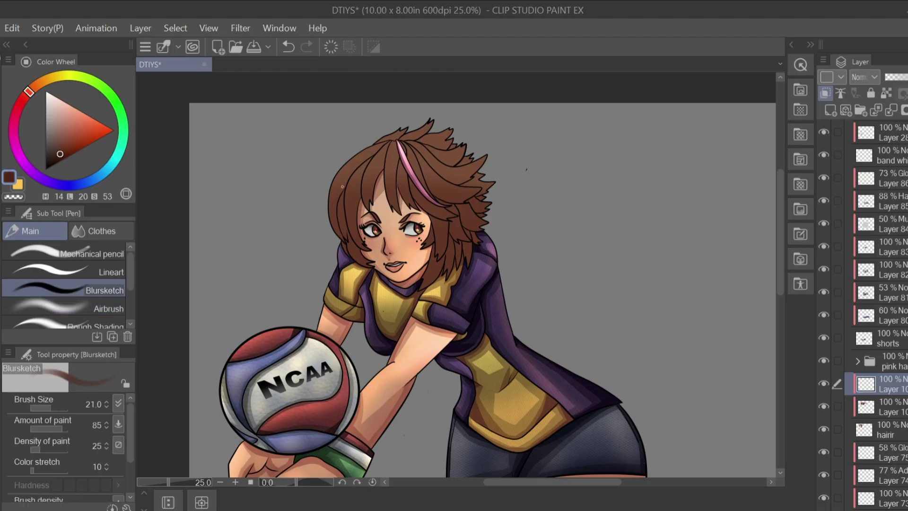
{"action": "key", "text": "bracketleft"}
{"action": "mouse_move", "coordinate": [360, 208]}
{"action": "left_mouse_down"}
{"action": "mouse_move", "coordinate": [349, 170]}
{"action": "mouse_move", "coordinate": [357, 236]}
{"action": "left_mouse_up"}
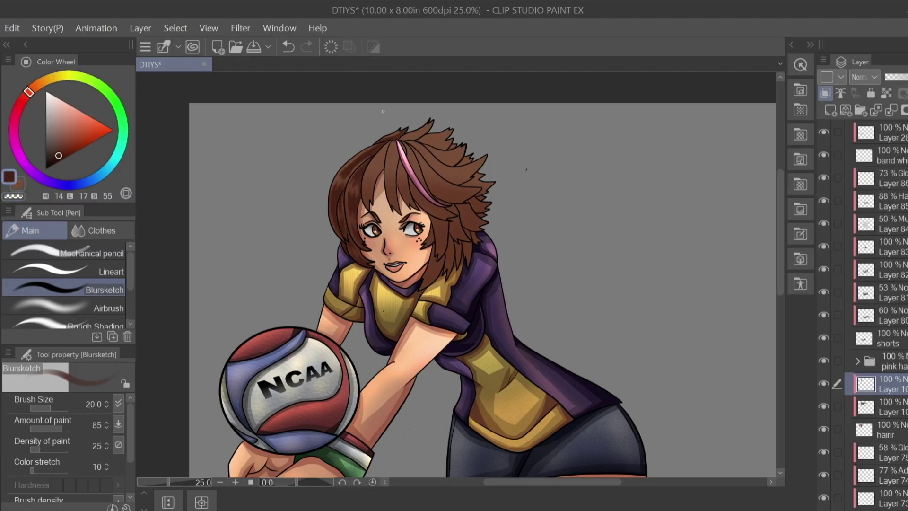
Sample the strand shading colour and paint dark Blursketch strands through the fringe and the crown of the hair
{"action": "left_click", "coordinate": [369, 176], "text": "alt"}
{"action": "left_click", "coordinate": [368, 176], "text": "alt"}
{"action": "left_click_drag", "start_coordinate": [393, 138], "coordinate": [397, 213]}
{"action": "left_click_drag", "start_coordinate": [406, 161], "coordinate": [414, 208]}
{"action": "left_click_drag", "start_coordinate": [402, 139], "coordinate": [430, 122]}
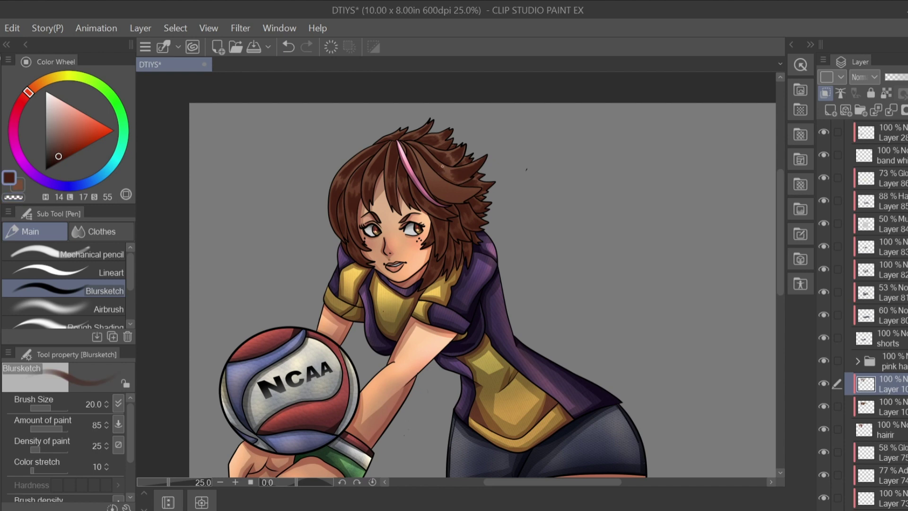
Add a clipped Multiply layer above the strand shading and paint reddish-brown shadows across the hair
{"action": "left_click", "coordinate": [391, 181], "text": "alt"}
{"action": "key", "text": "ctrl+shift+n"}
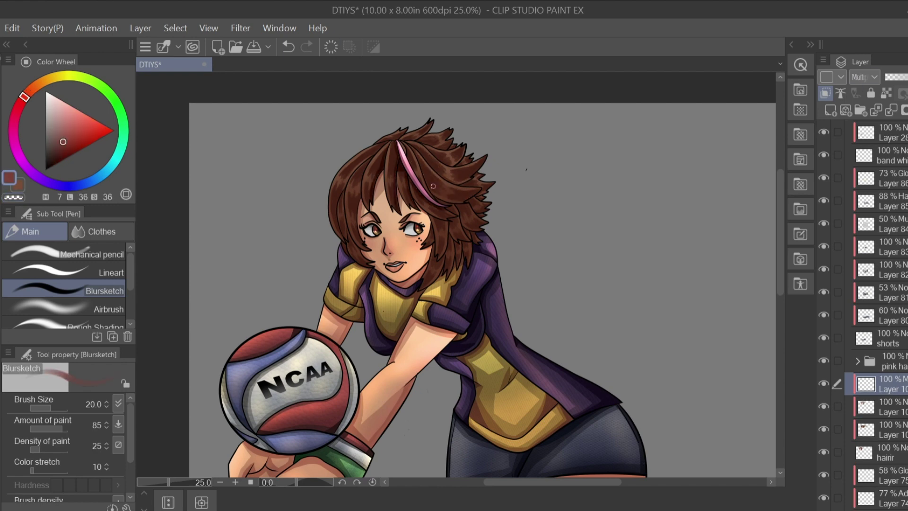
{"action": "mouse_move", "coordinate": [448, 231]}
{"action": "left_mouse_down"}
{"action": "mouse_move", "coordinate": [454, 159]}
{"action": "mouse_move", "coordinate": [451, 173]}
{"action": "mouse_move", "coordinate": [403, 127]}
{"action": "mouse_move", "coordinate": [478, 186]}
{"action": "mouse_move", "coordinate": [340, 193]}
{"action": "mouse_move", "coordinate": [345, 233]}
{"action": "mouse_move", "coordinate": [455, 216]}
{"action": "mouse_move", "coordinate": [355, 203]}
{"action": "mouse_move", "coordinate": [333, 208]}
{"action": "left_mouse_up"}
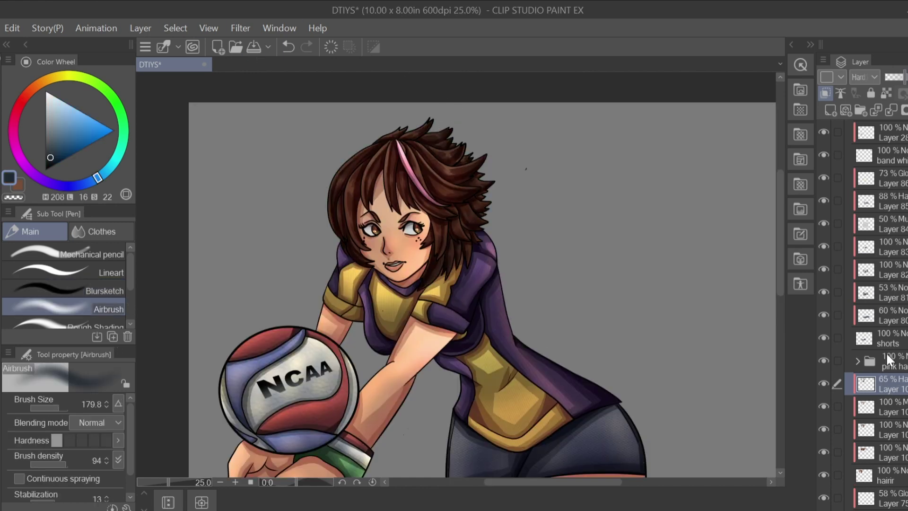